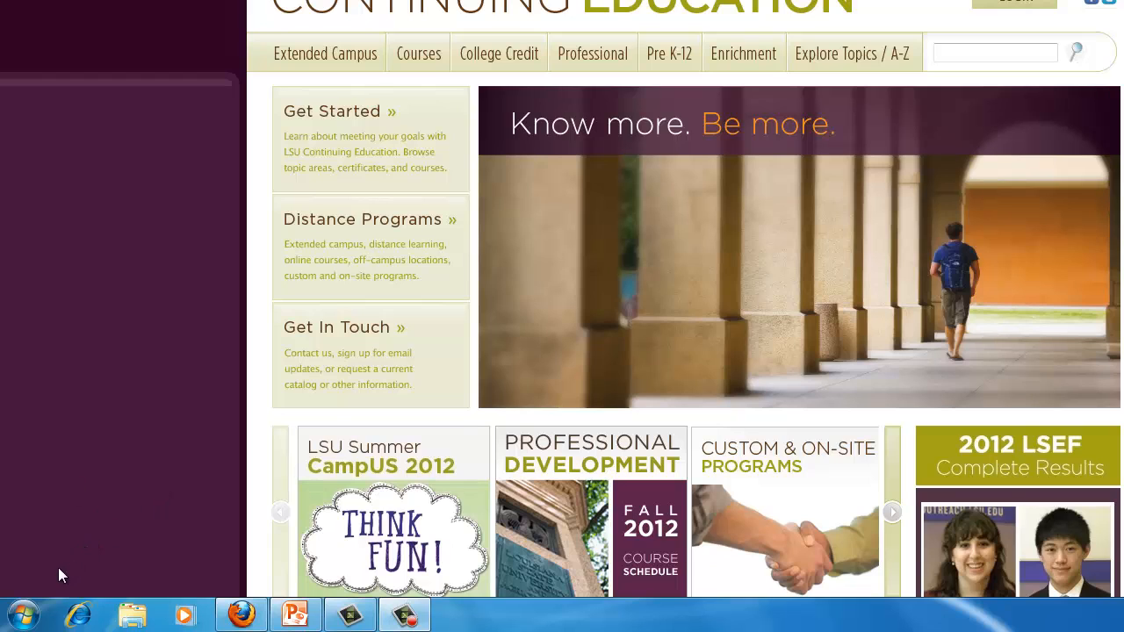
- Launch Audacity from the Start menu to get a new empty 44100 Hz project
left_click(27, 617)
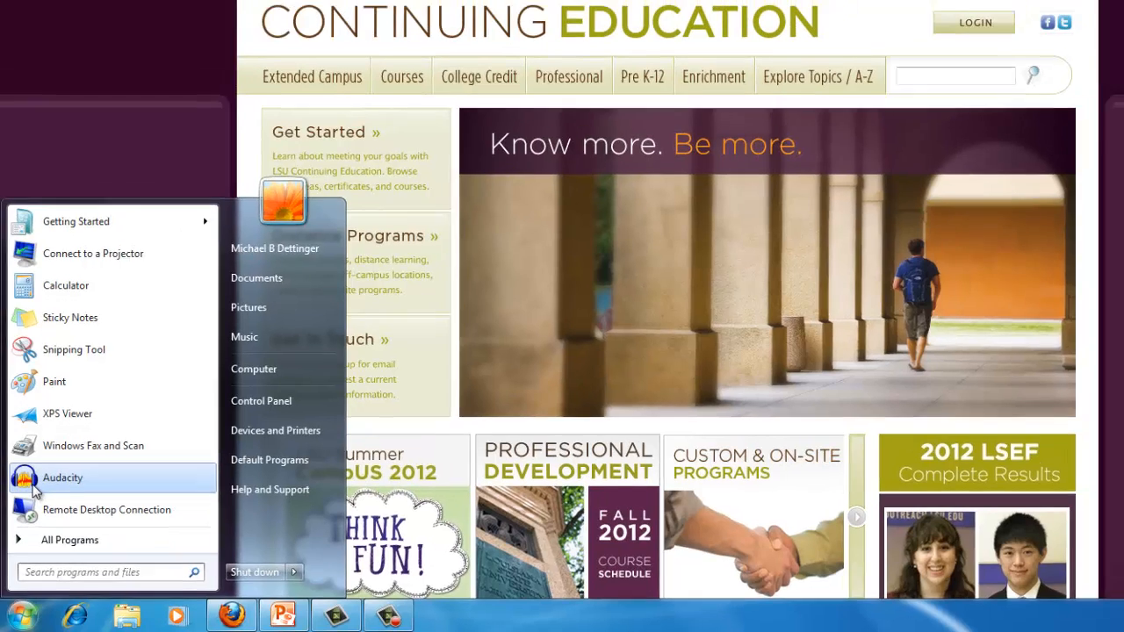
left_click(37, 489)
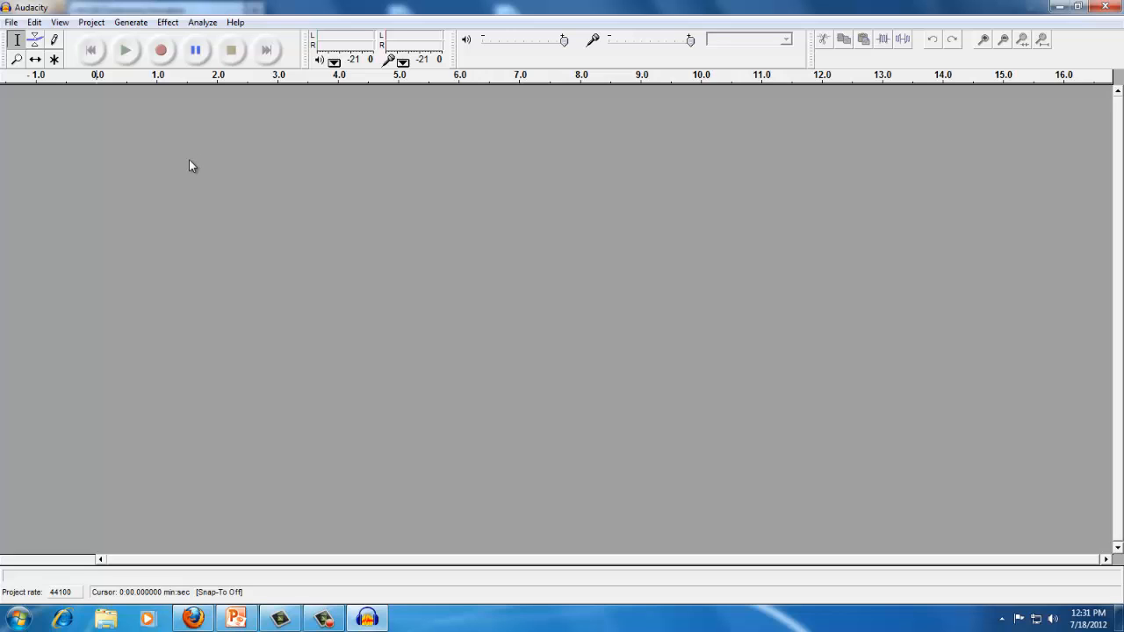
- Record the first mono narration track, running to about 47.7 seconds
left_click(162, 53)
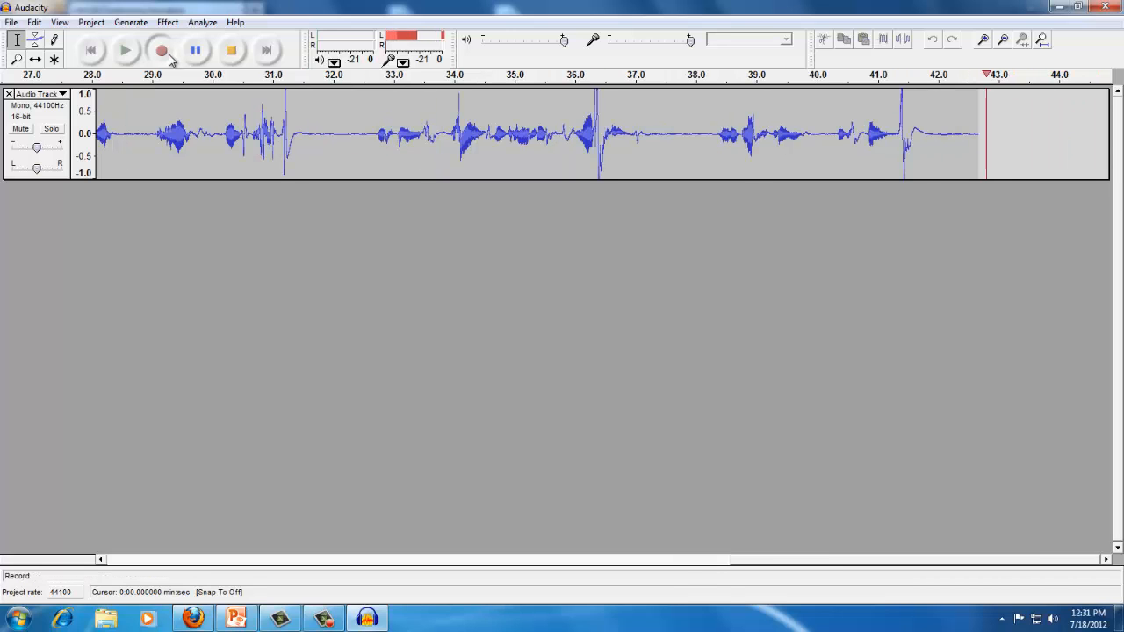
left_click(232, 51)
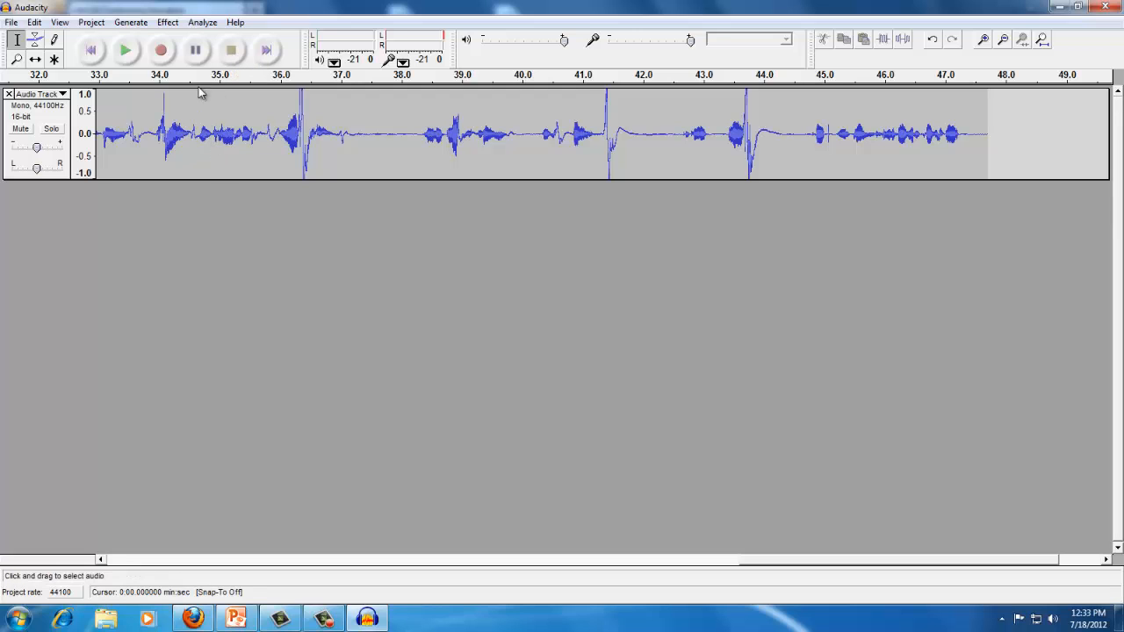
- Remove the accidental second take and place the cursor at the first narration's end, about 47.7 seconds
left_click(161, 51)
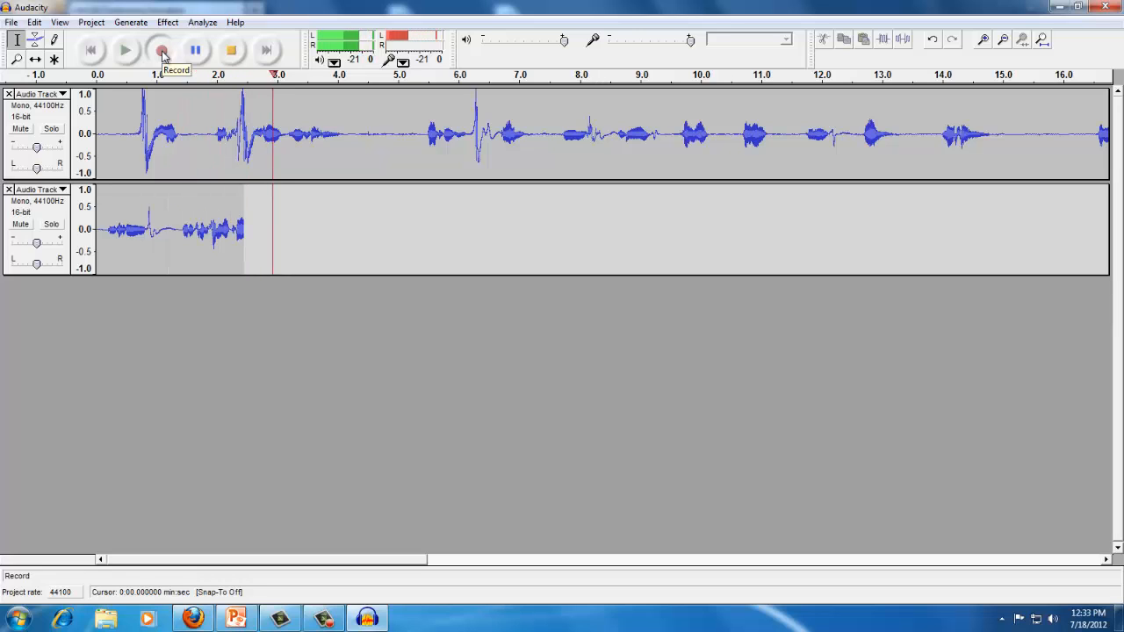
left_click(233, 55)
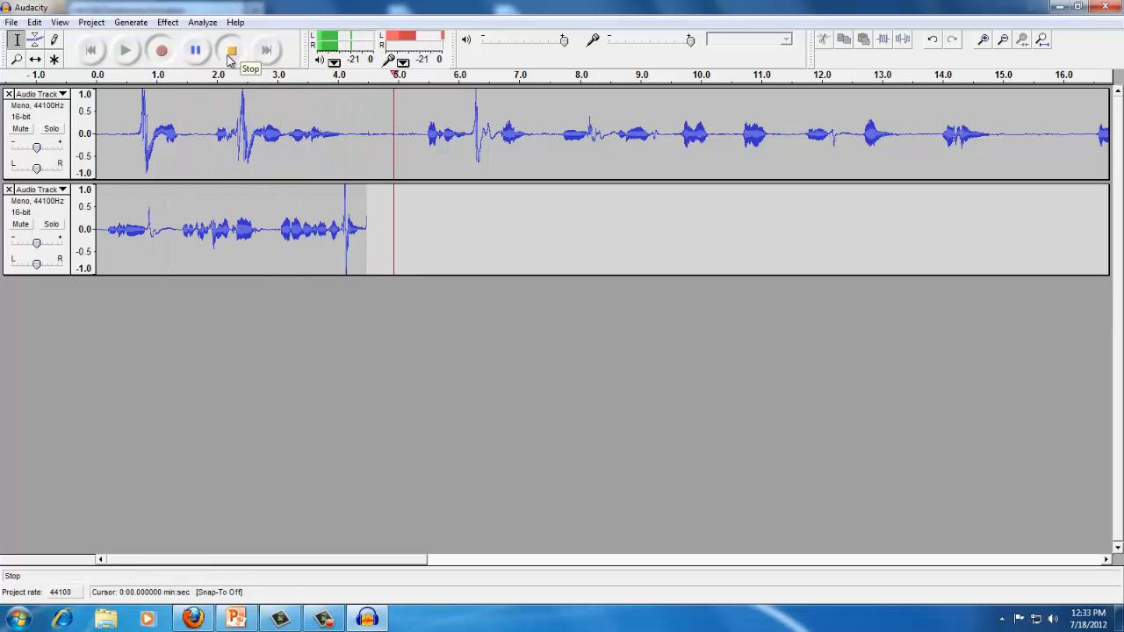
left_click(230, 54)
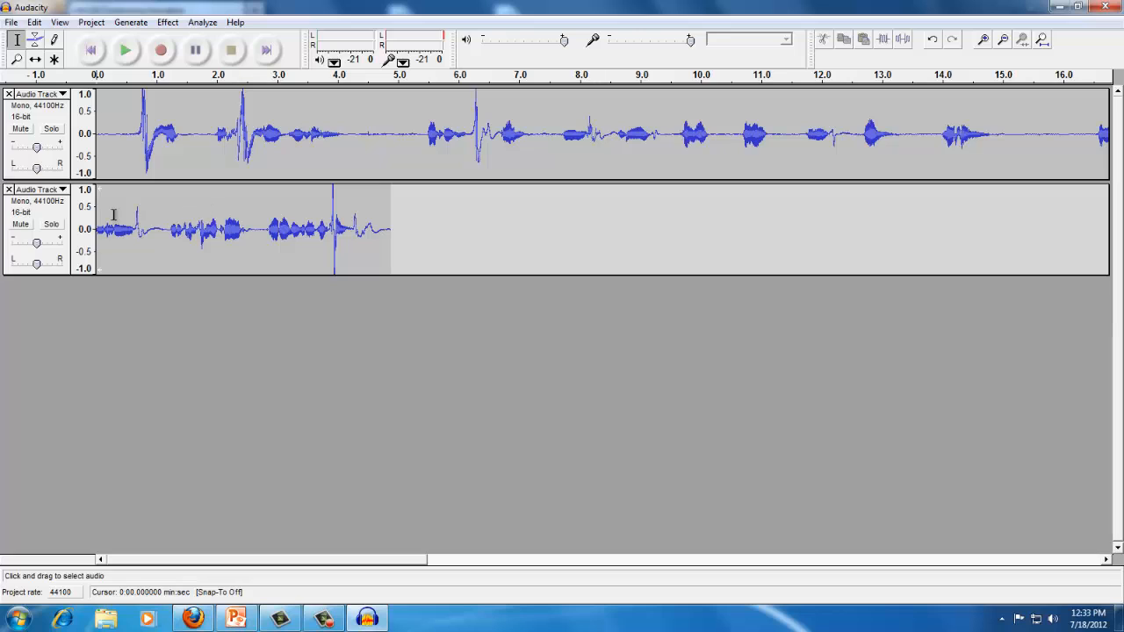
left_click(8, 189)
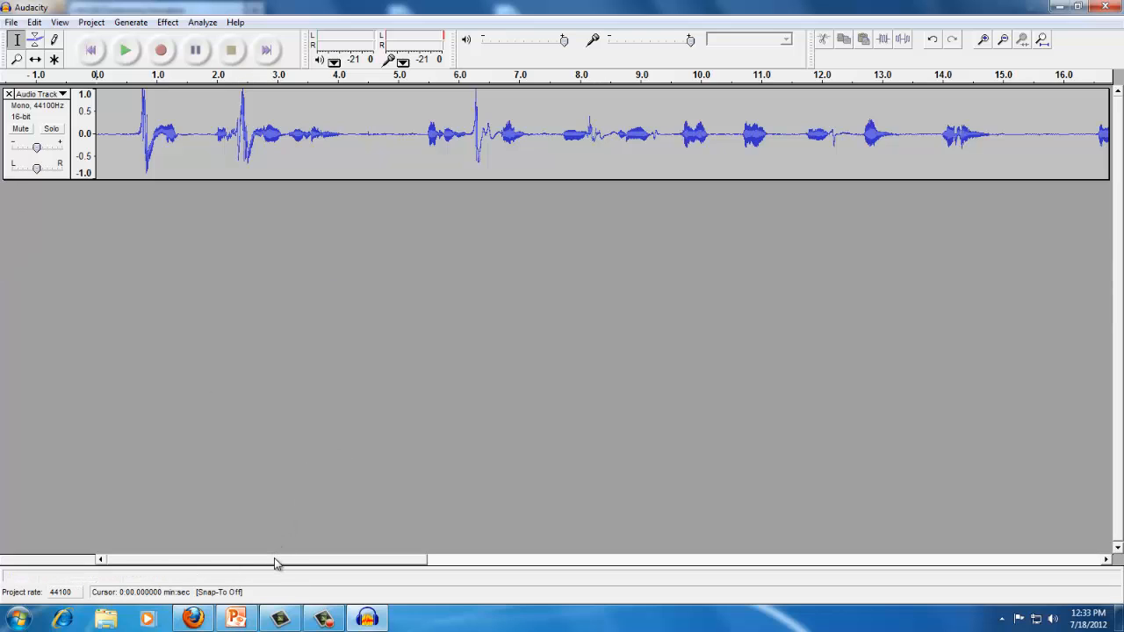
left_click_drag(274, 560, 967, 550)
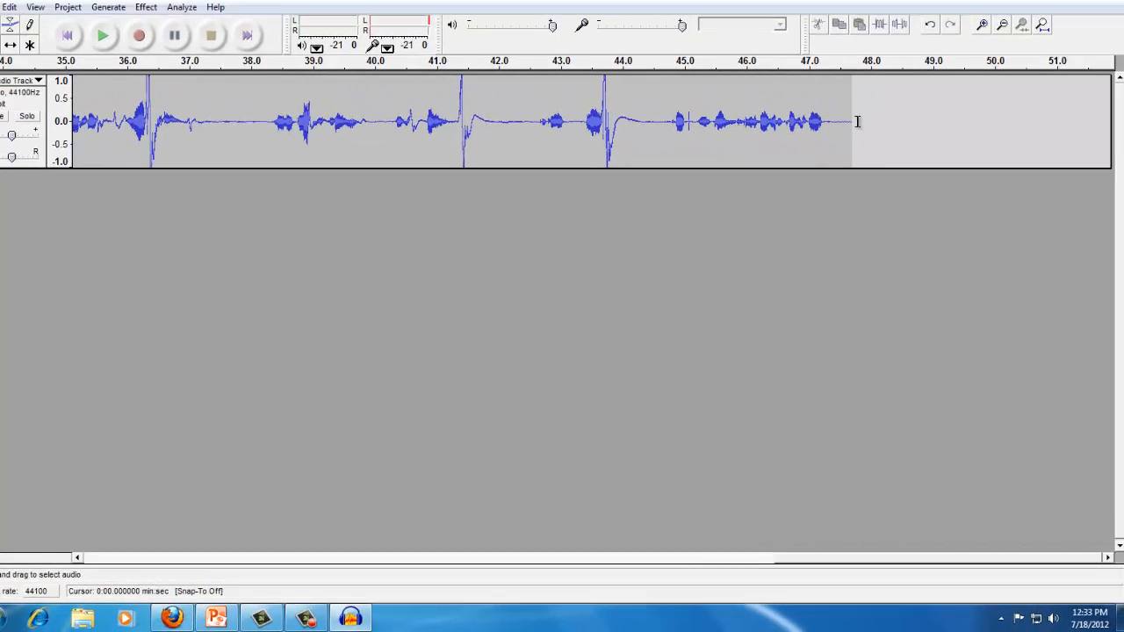
left_click(858, 121)
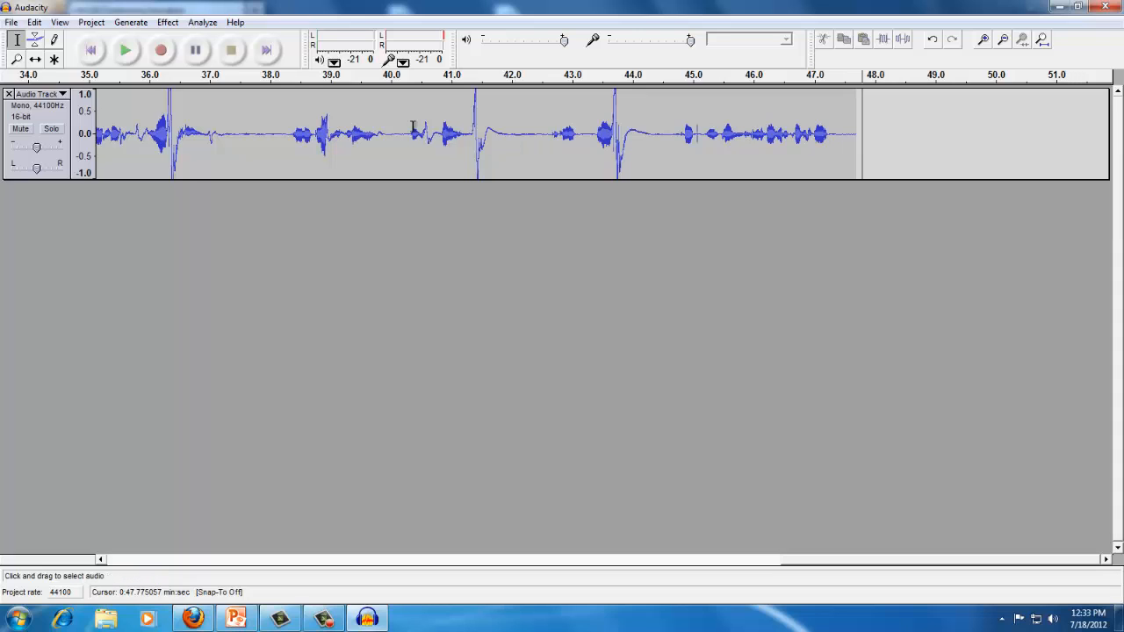
- Record a new narration track starting at about 47.7 seconds, pausing once and resuming
left_click(161, 51)
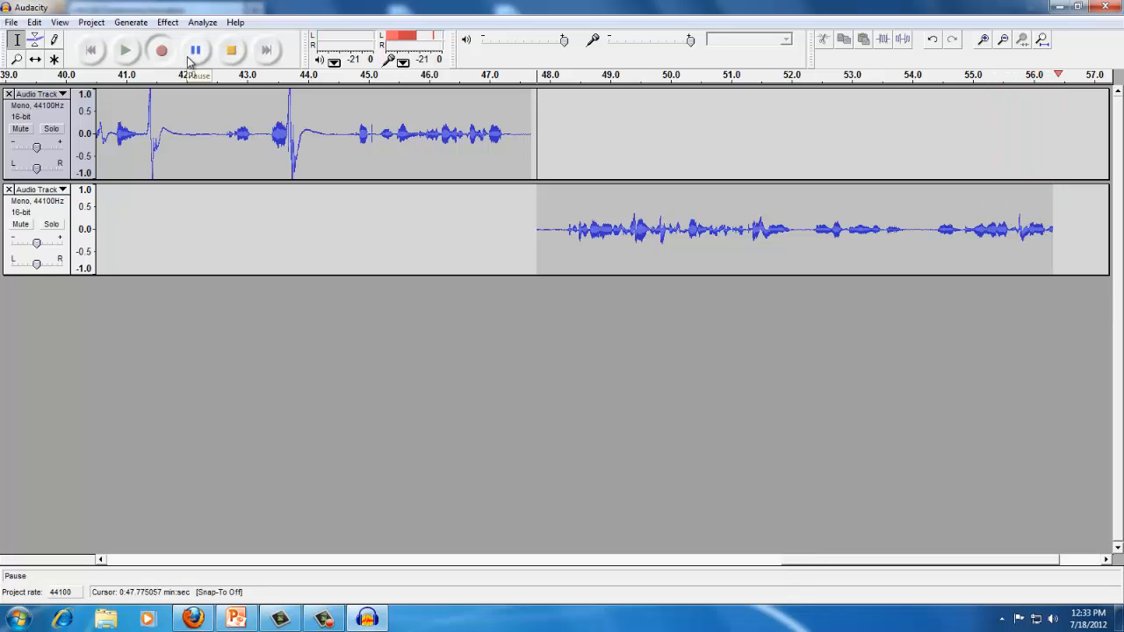
left_click(190, 55)
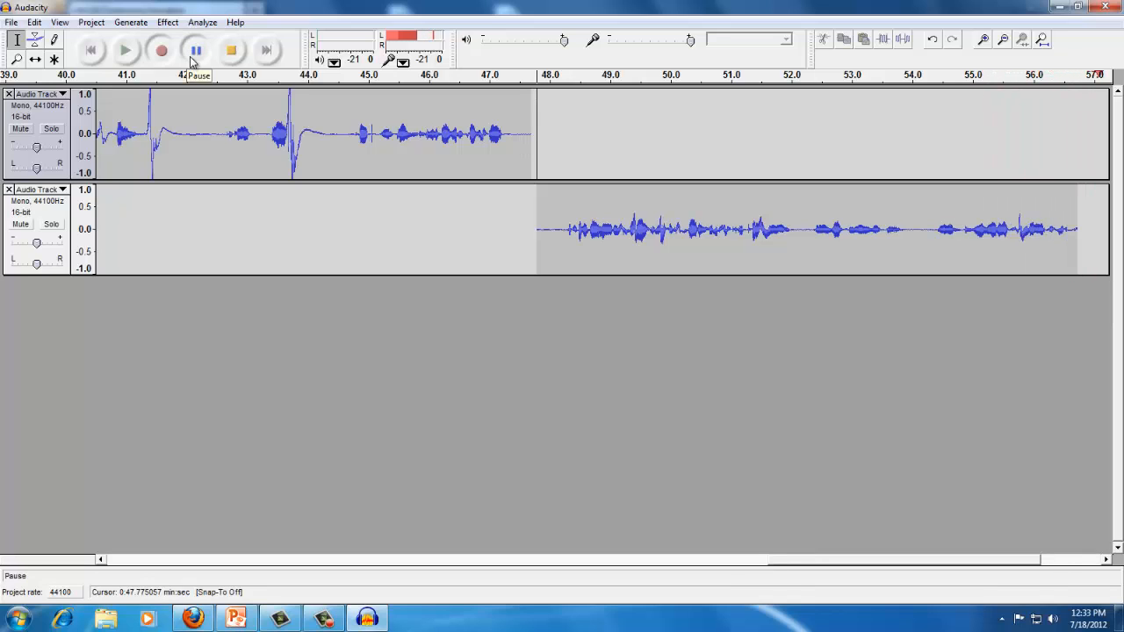
left_click(191, 55)
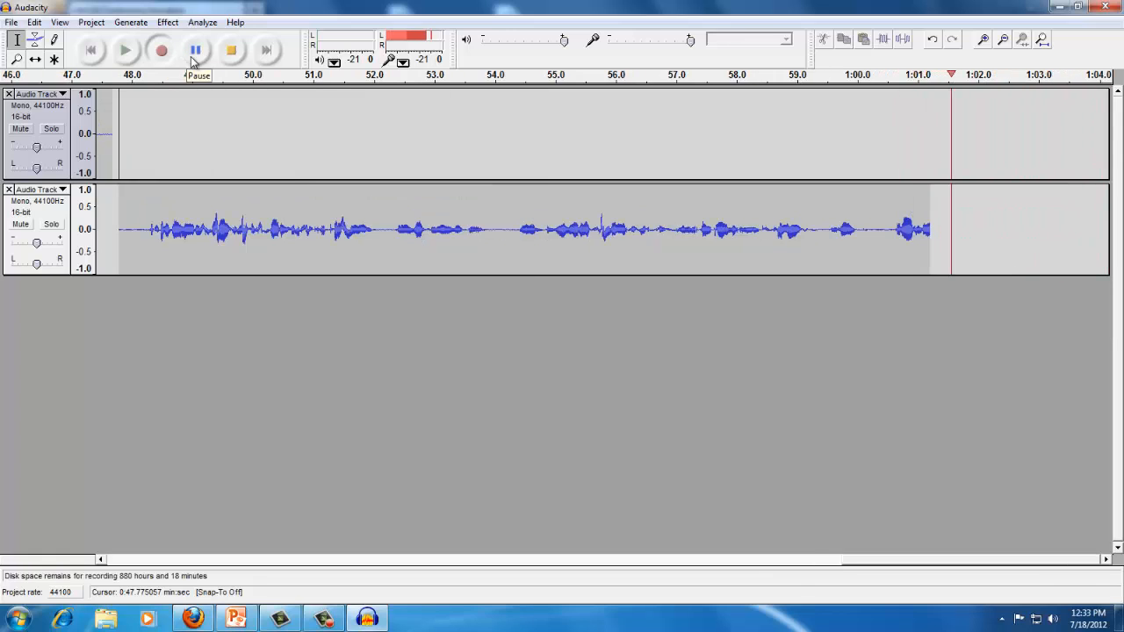
- Stop recording and delete the flubbed tail so the second track ends around 1:00
left_click(194, 55)
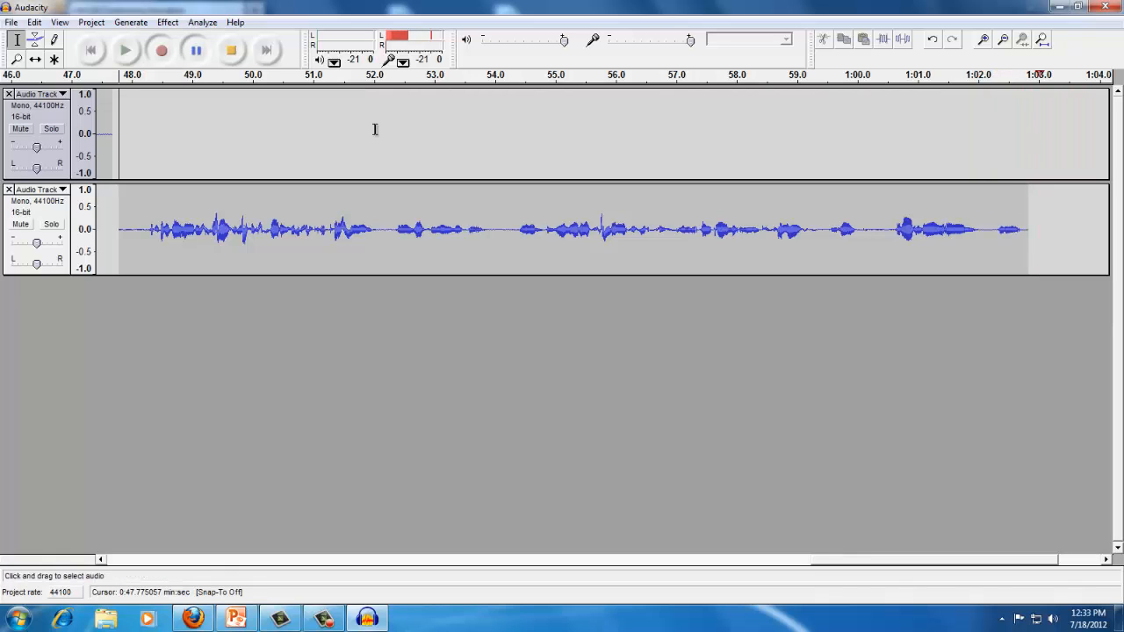
left_click(233, 53)
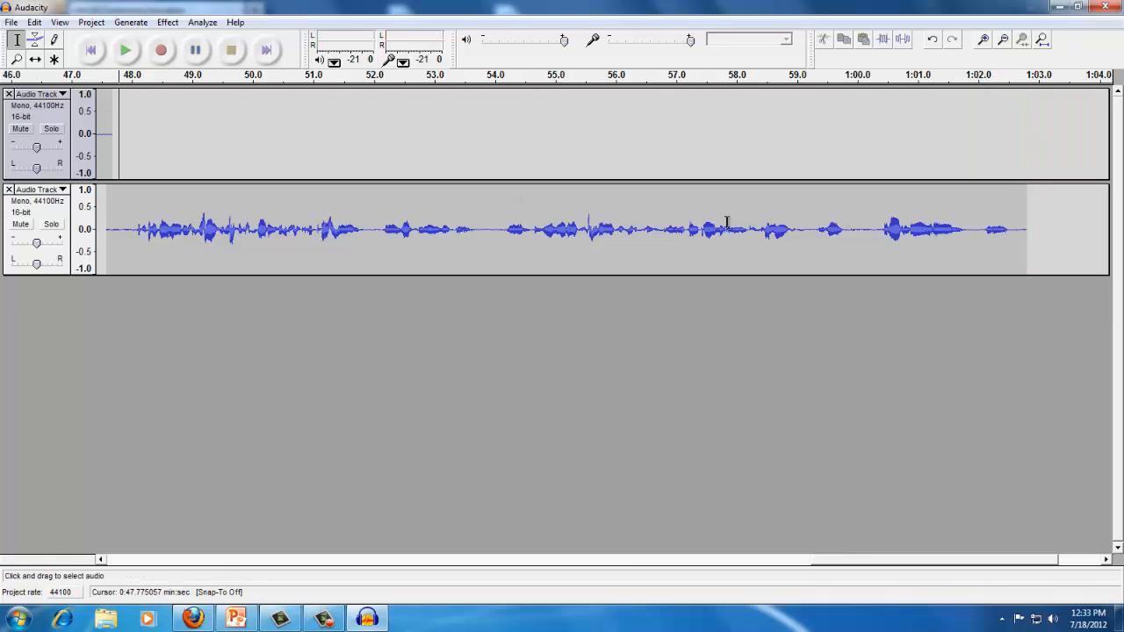
left_click(1023, 214)
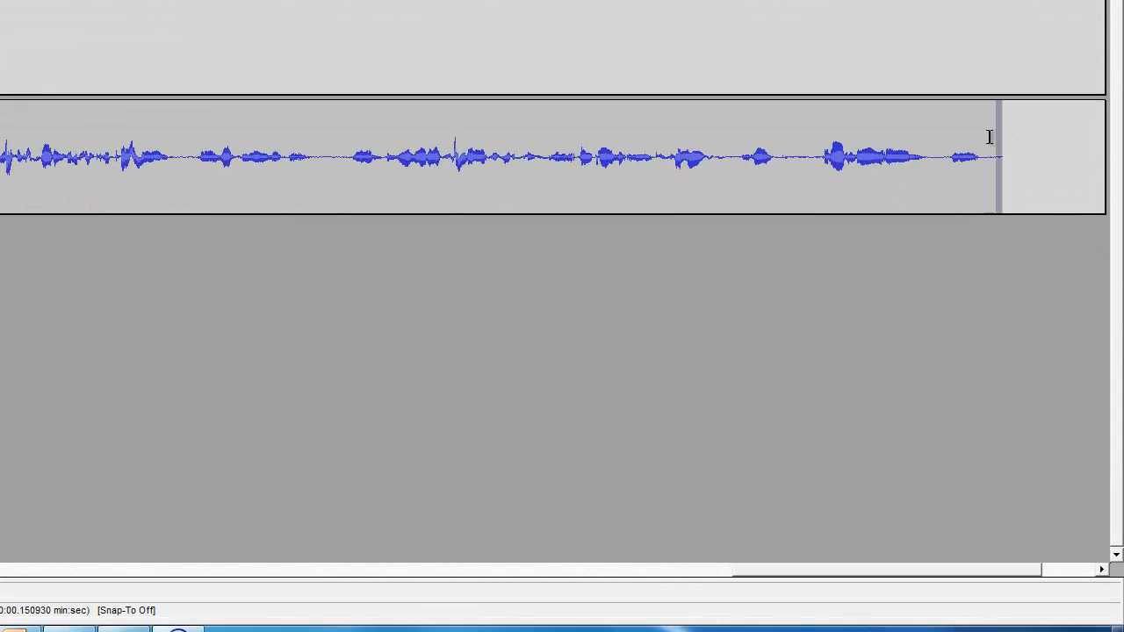
left_click_drag(989, 137, 804, 138)
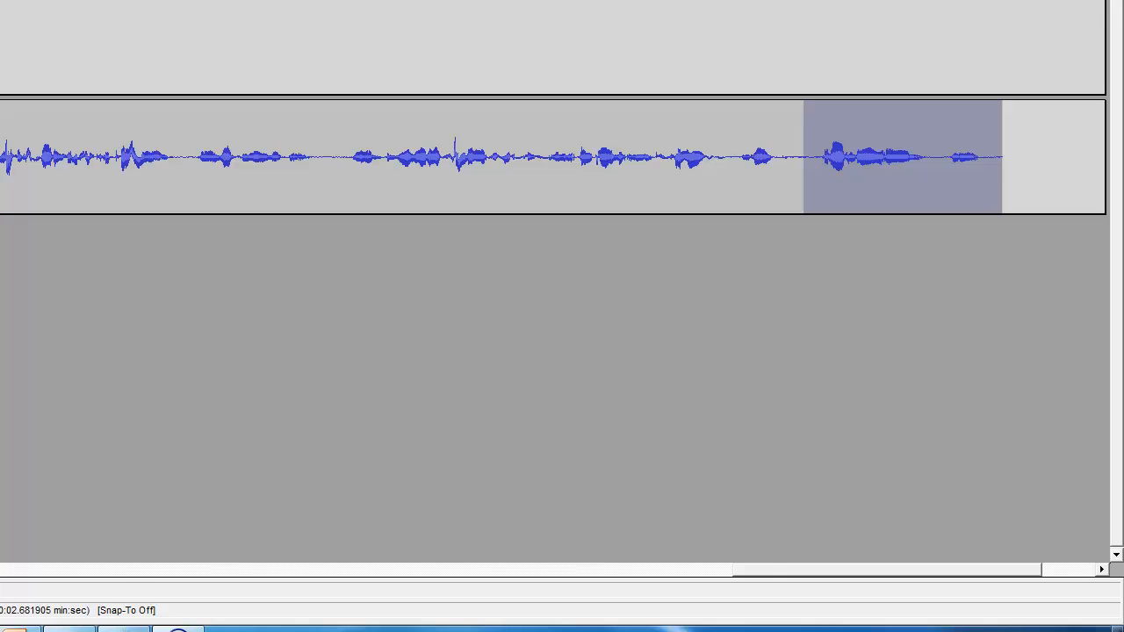
key("Delete")
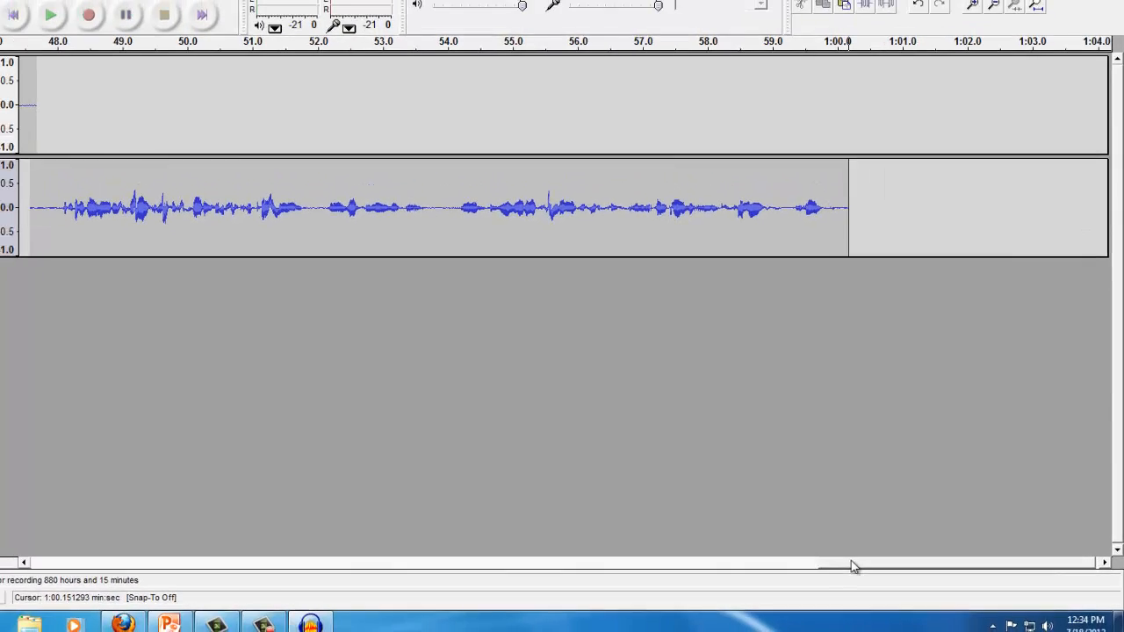
- Scroll the timeline back to about 36–54 seconds to show where the narrations meet
left_click_drag(769, 571, 614, 570)
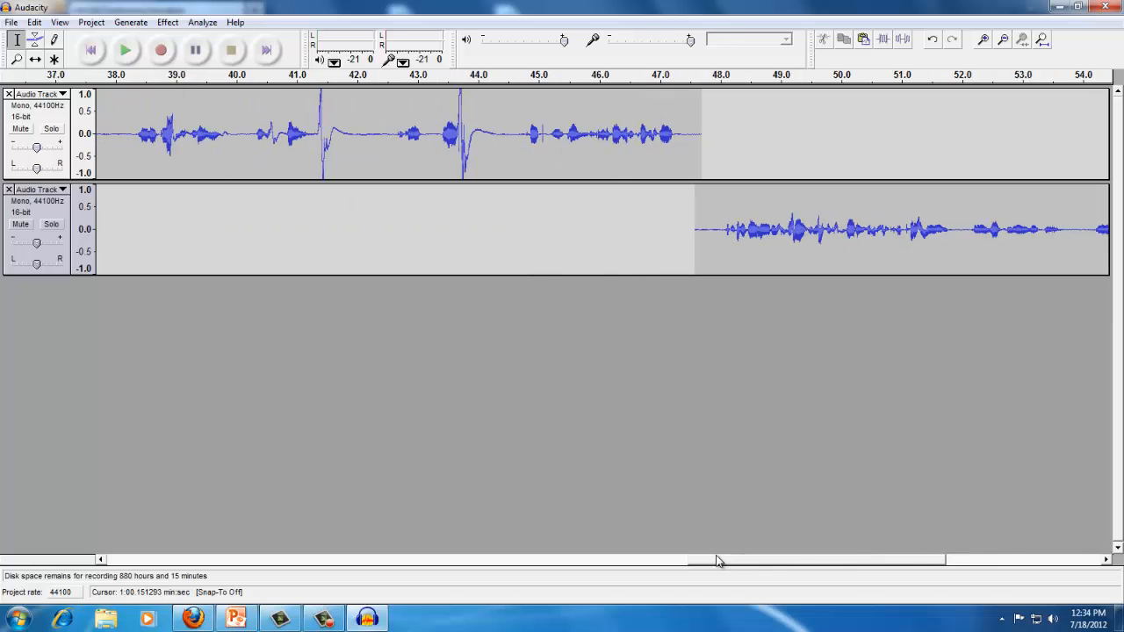
left_click_drag(716, 558, 715, 557)
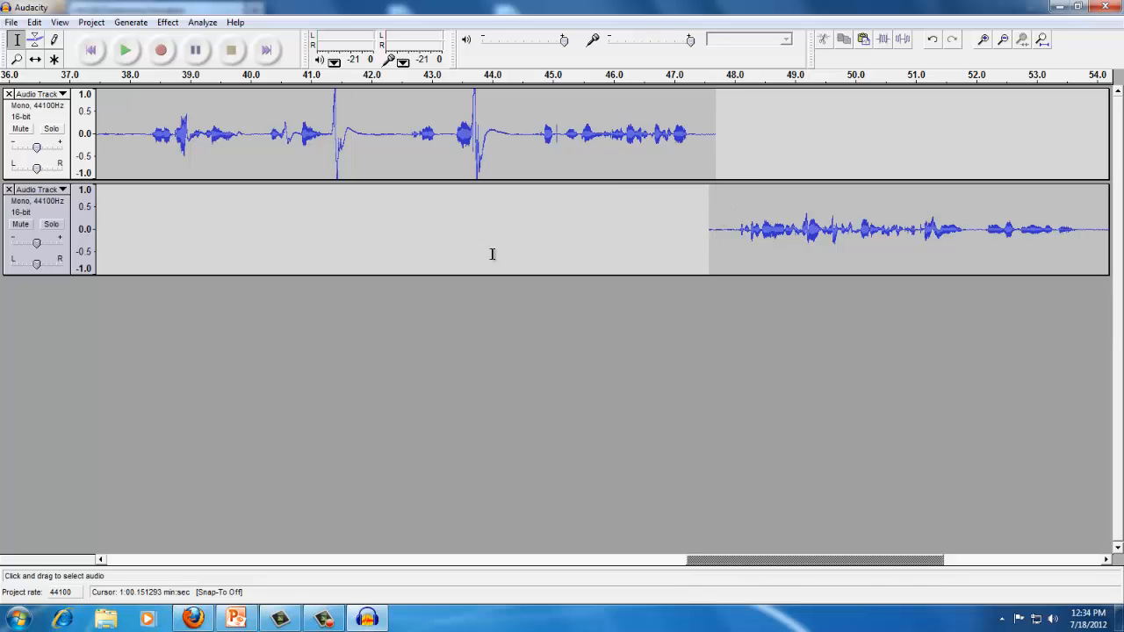
- Choose File > Export As WAV and accept the mono mix-down warning
left_click(9, 24)
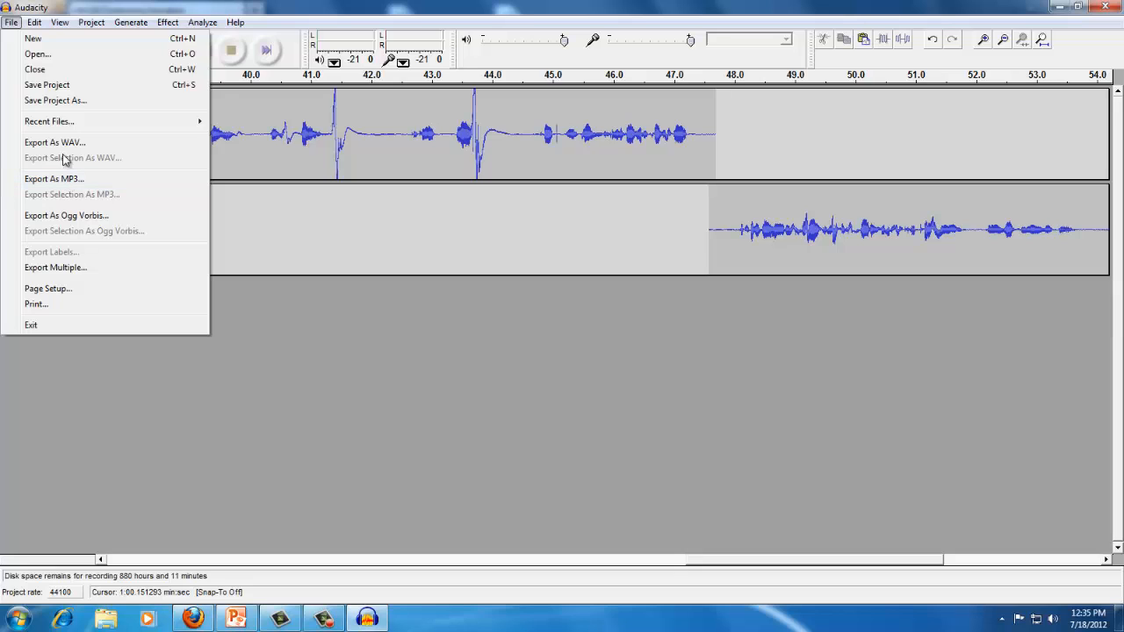
left_click(65, 150)
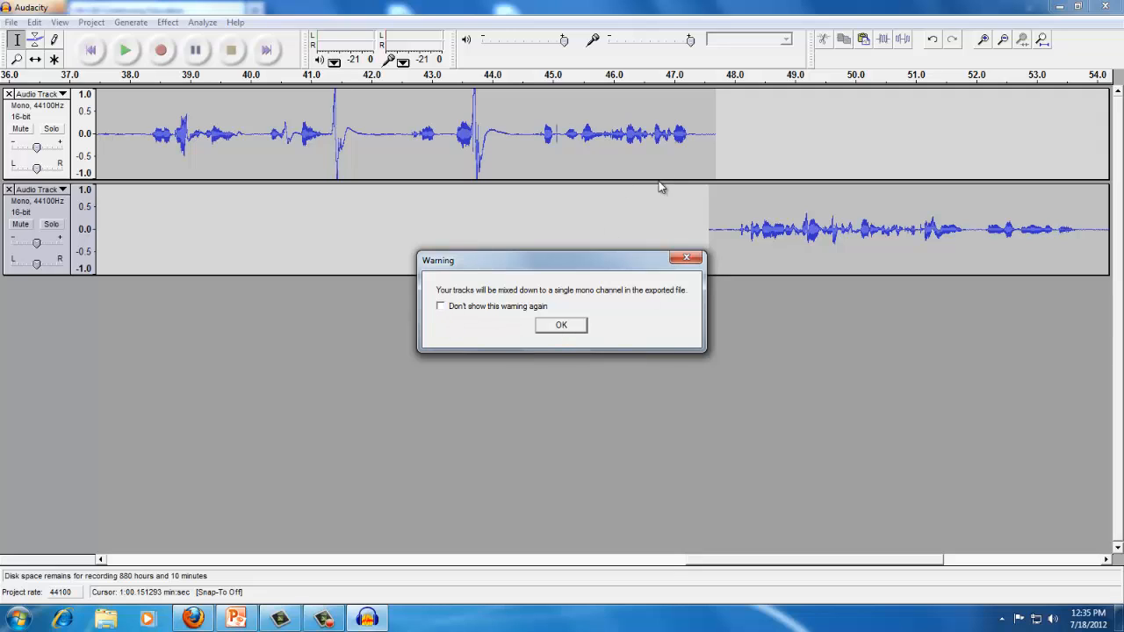
left_click(558, 328)
left_click(560, 326)
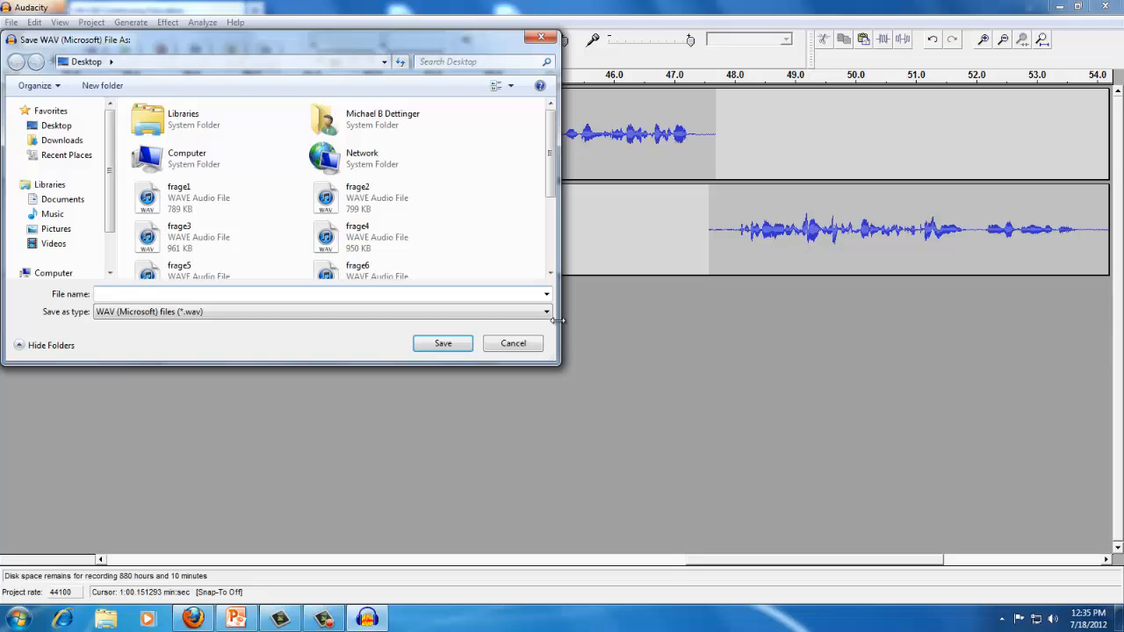
- Save the WAV to the Desktop as Germ1101_<student name>_PersonalRecording_Mod1
type("Dettinger")
key("BackSpace")
key("BackSpace")
key("BackSpace")
key("BackSpace")
key("BackSpace")
key("BackSpace")
key("BackSpace")
key("BackSpace")
type("Gera")
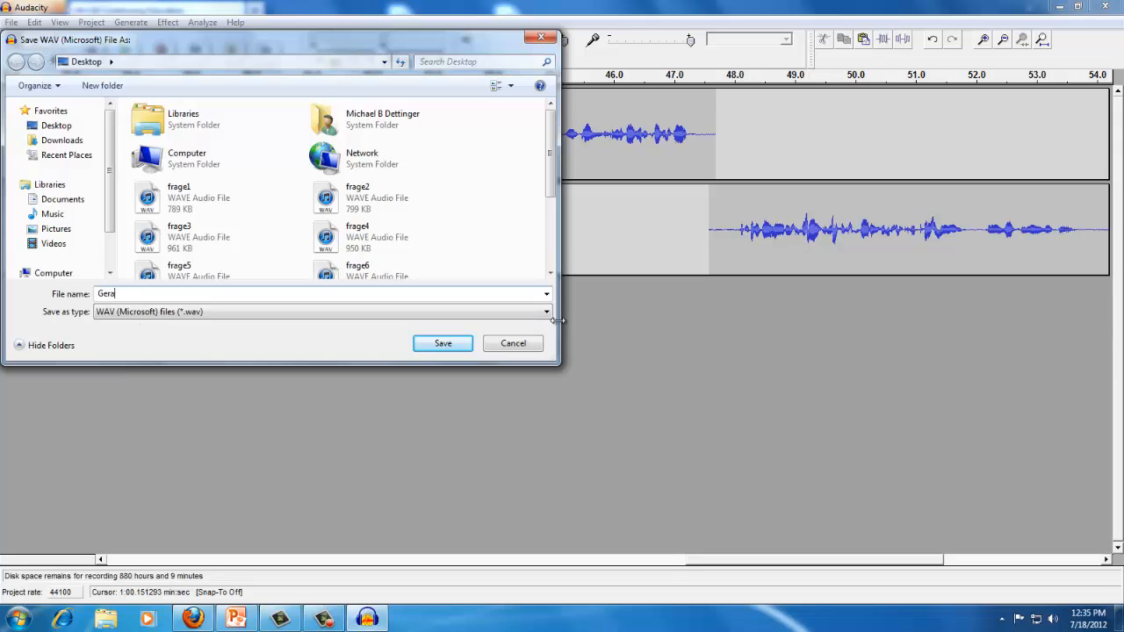
key("BackSpace")
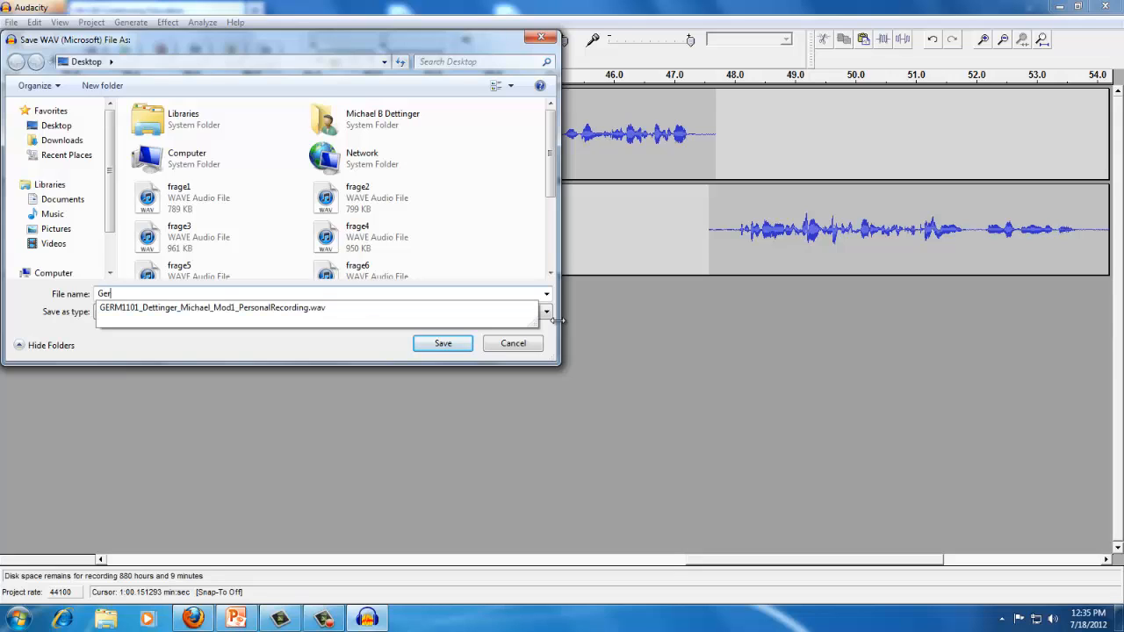
type("m1101_Dettinger_Michael_P")
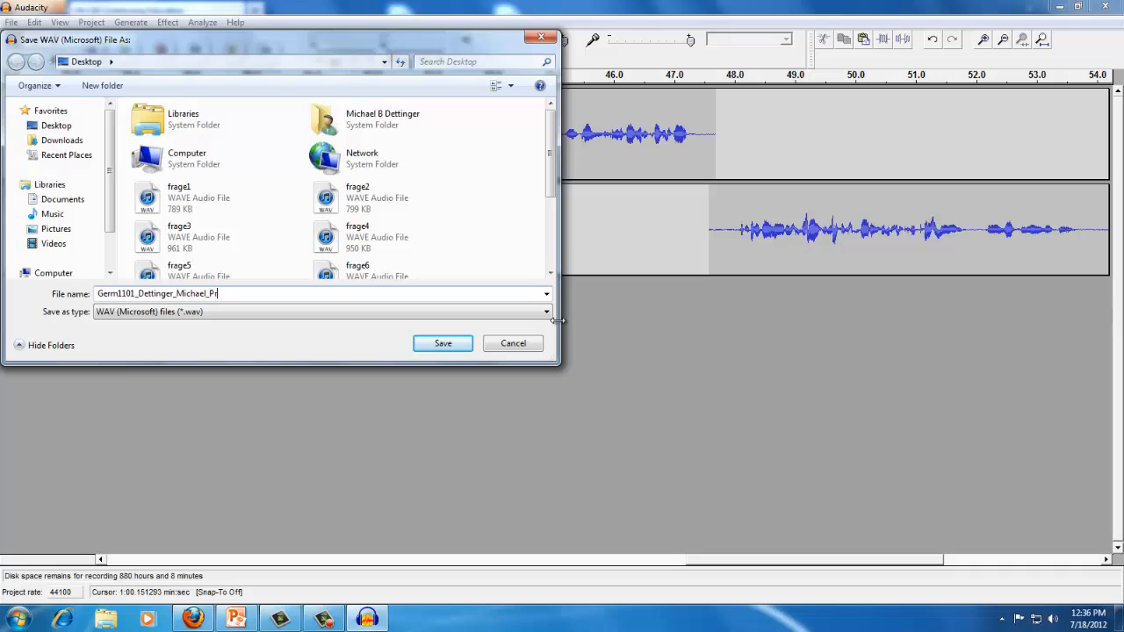
type("ersonalRecording_Mod1")
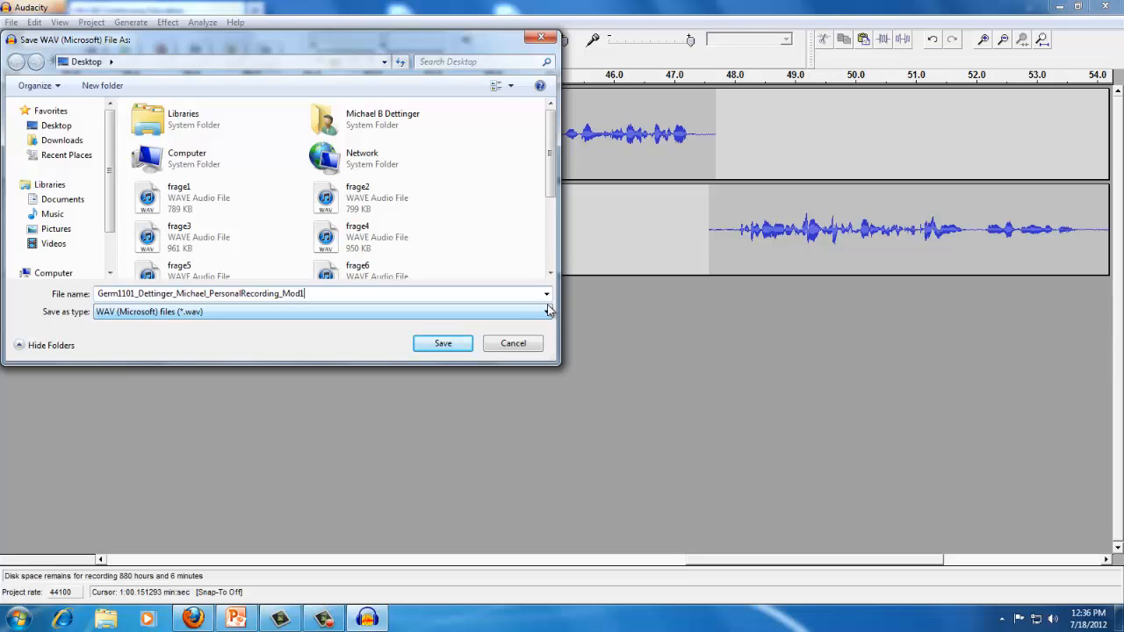
left_click(451, 343)
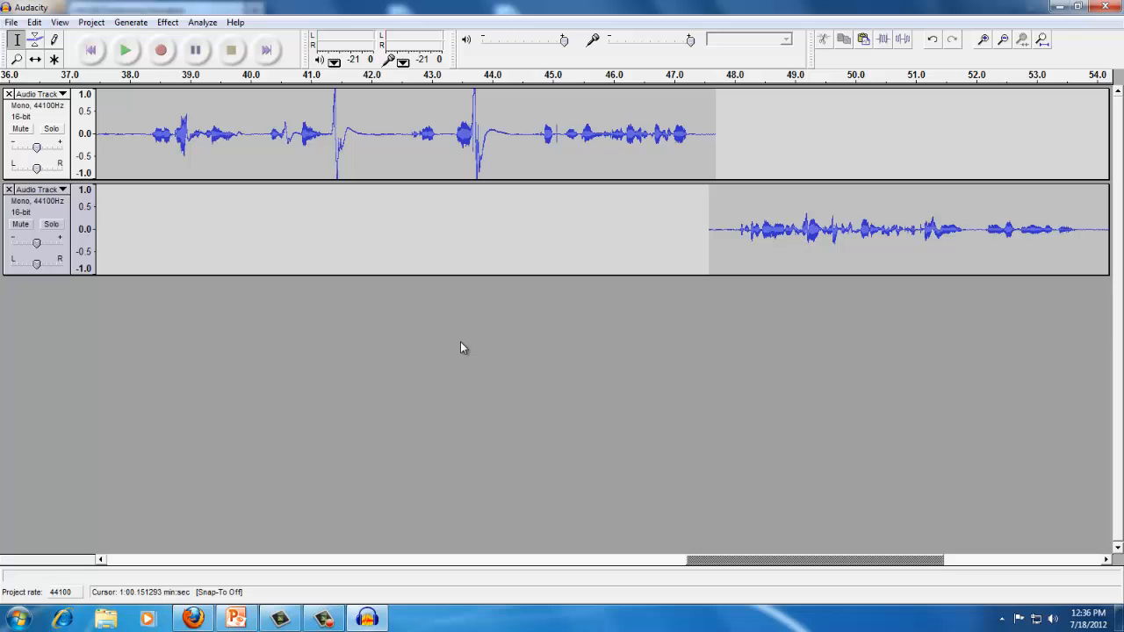